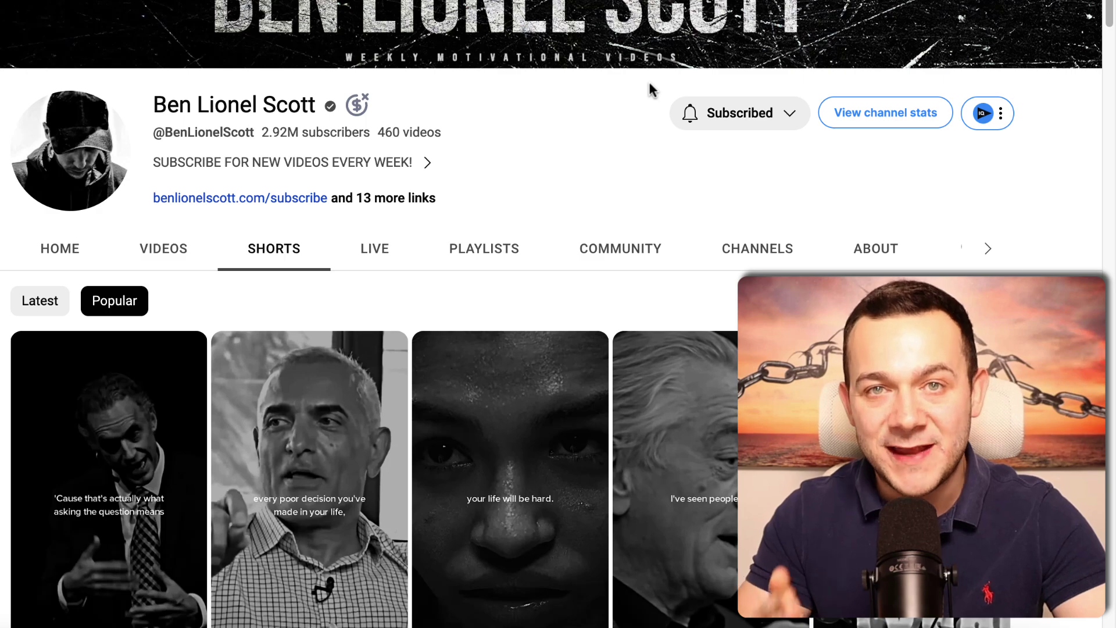
Step: Examine the motivational channel's popular Shorts and its trending videos for topics and view counts
scroll(1036, 220, down, 1)
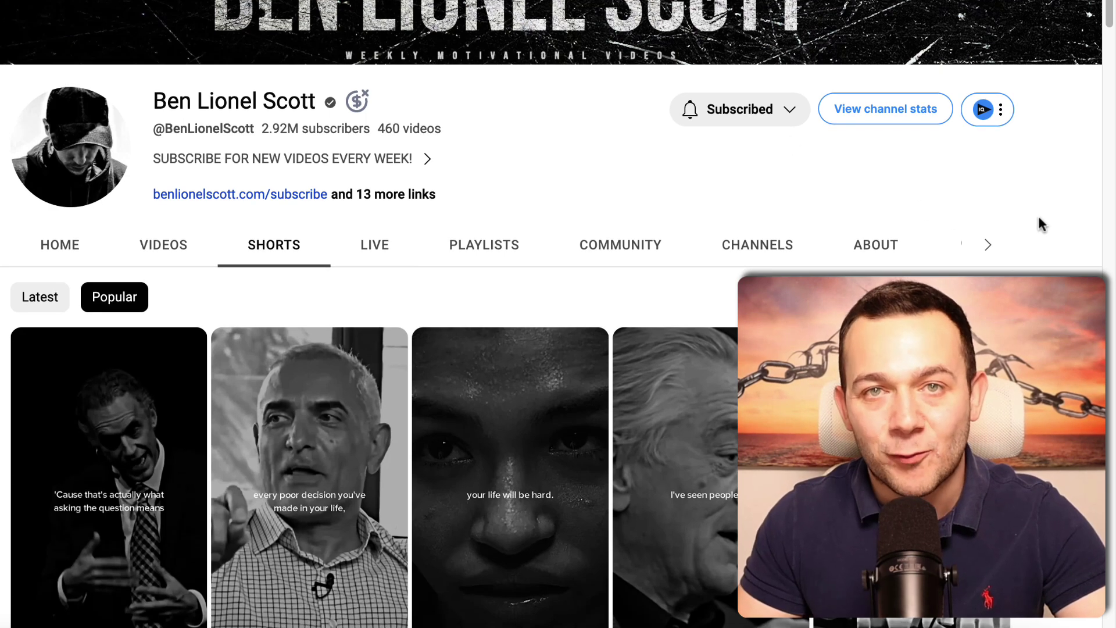
scroll(1040, 216, down, 6)
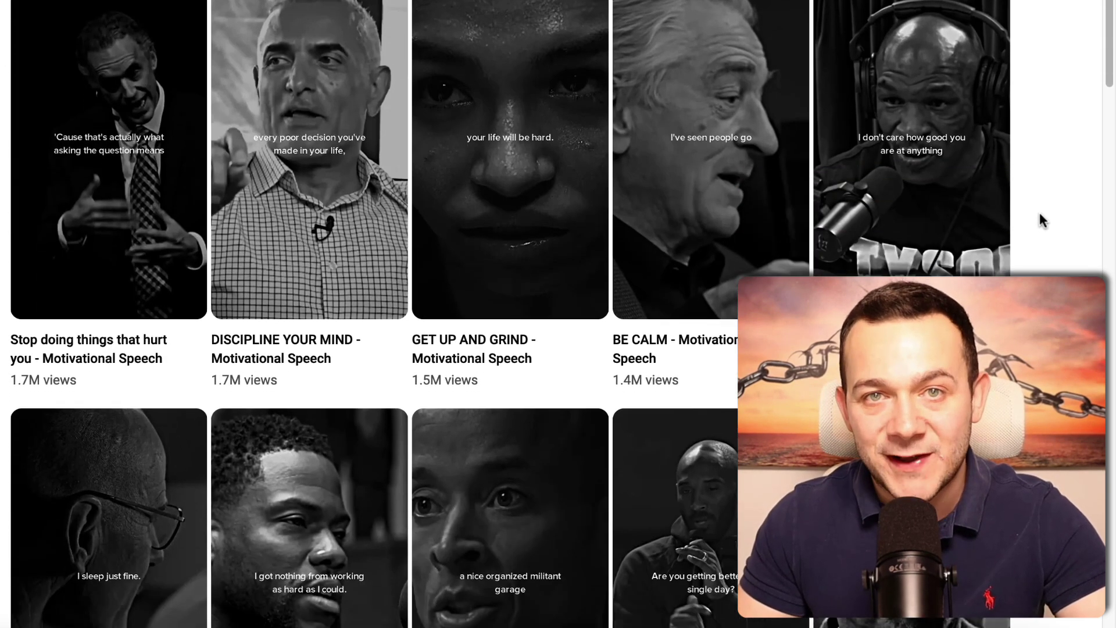
scroll(1039, 219, up, 1)
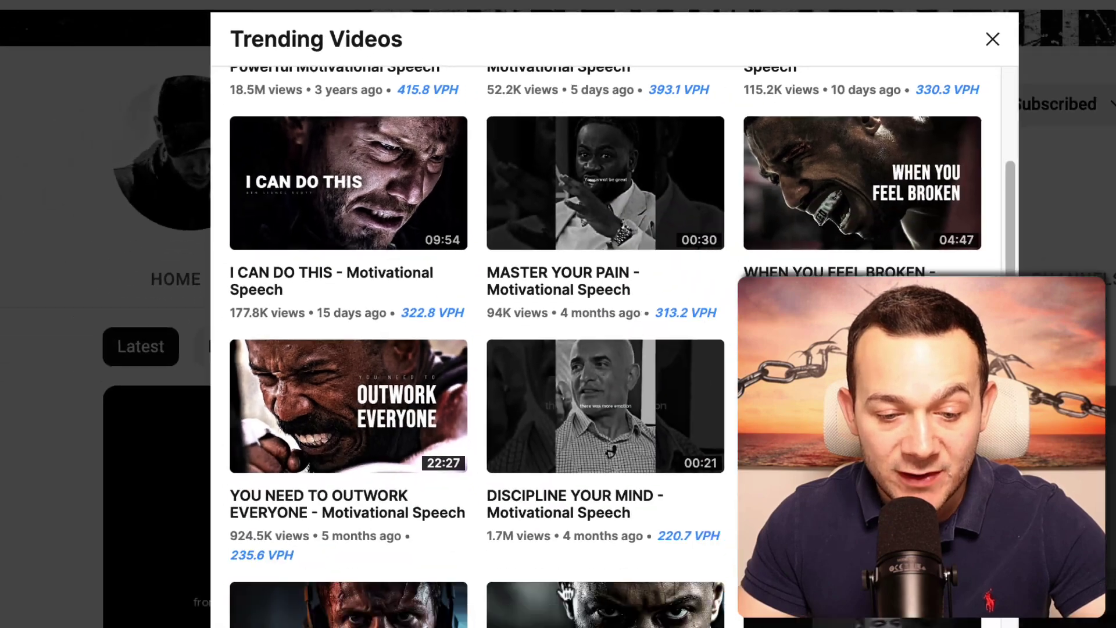
scroll(532, 438, up, 5)
scroll(532, 437, up, 2)
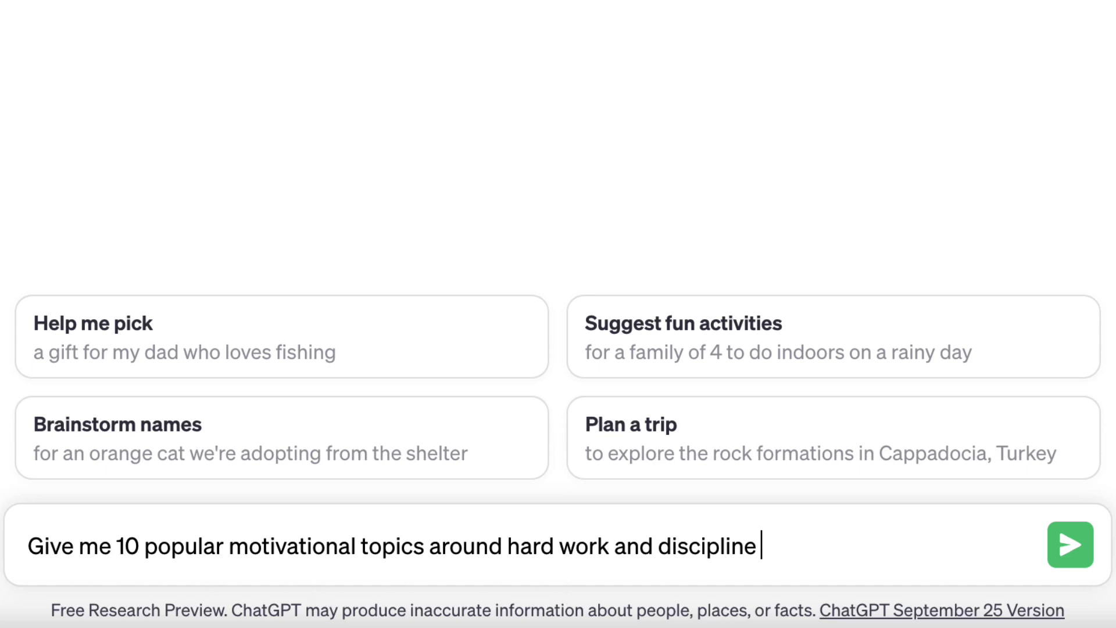
Step: Ask ChatGPT for 10 popular motivational topics around hard work and discipline, and read through the suggestions, including resilience and perseverance
click(1070, 549)
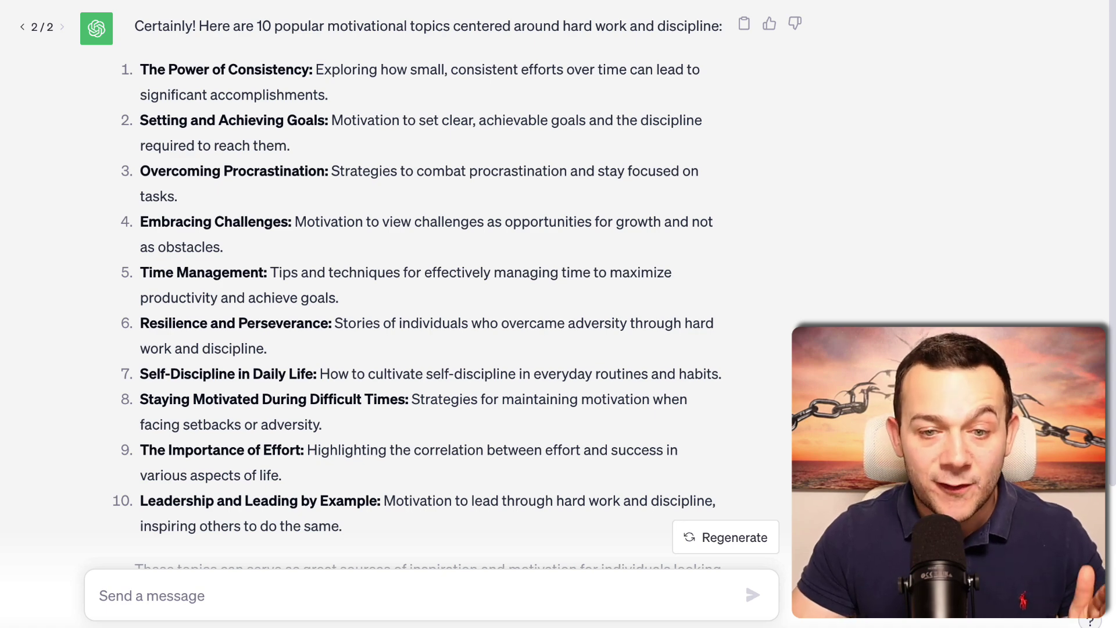
drag(225, 69, 263, 69)
drag(219, 120, 263, 121)
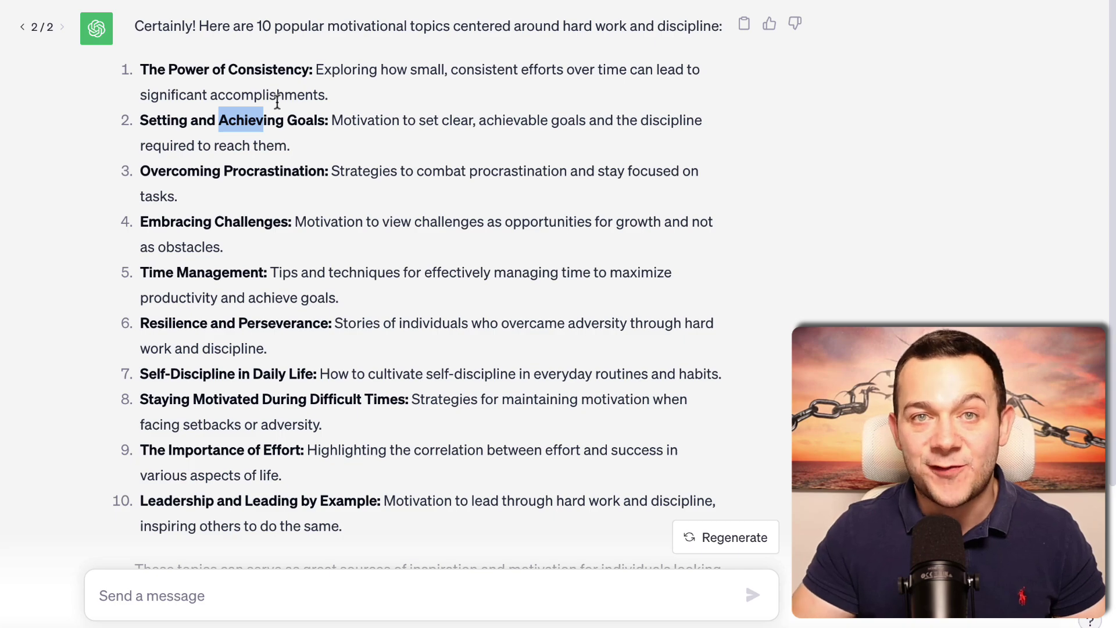
drag(149, 324, 192, 323)
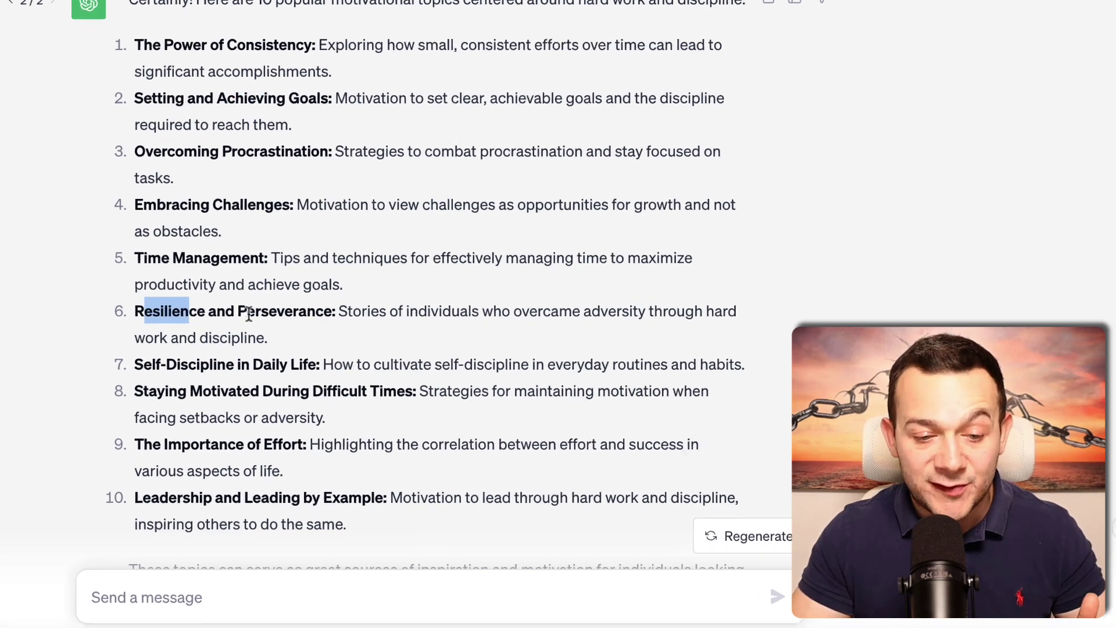
drag(278, 312, 316, 312)
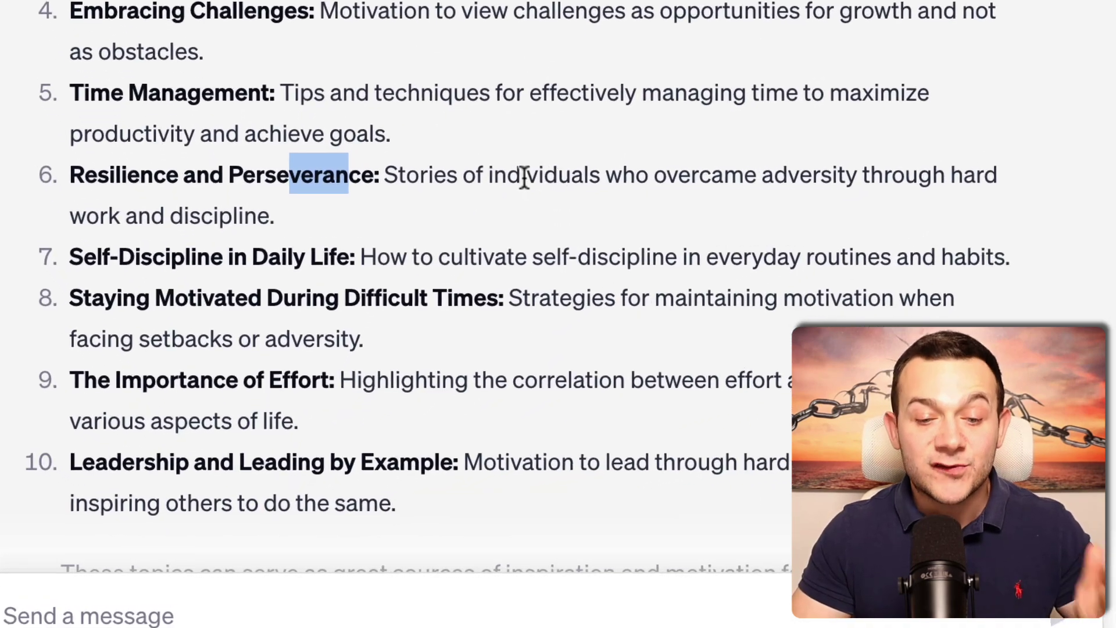
drag(524, 178, 573, 177)
drag(762, 176, 806, 176)
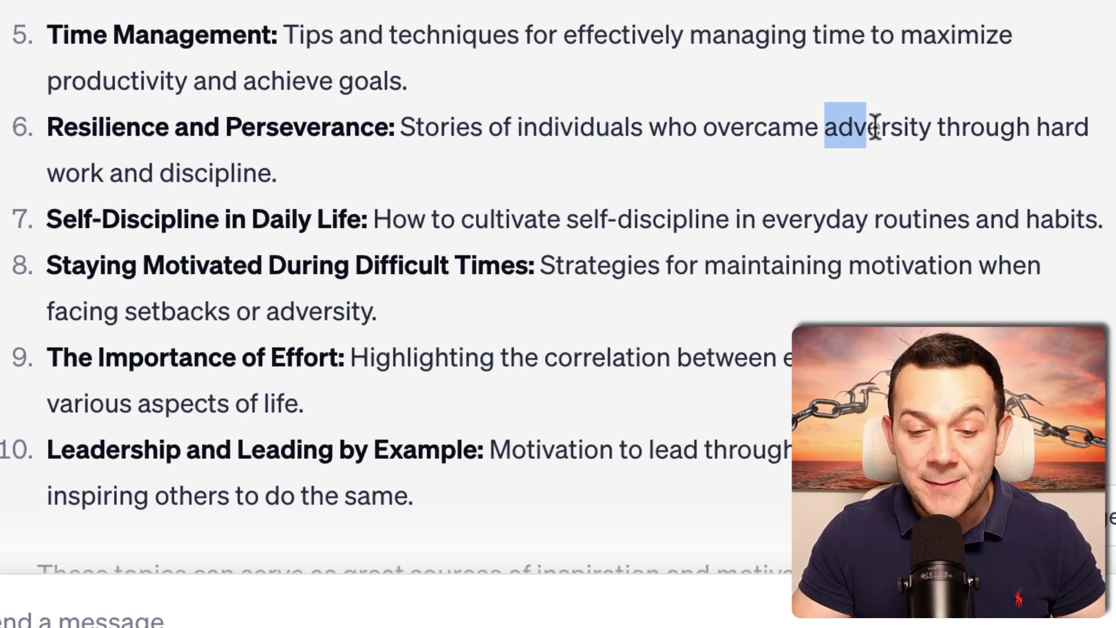
drag(875, 127, 881, 127)
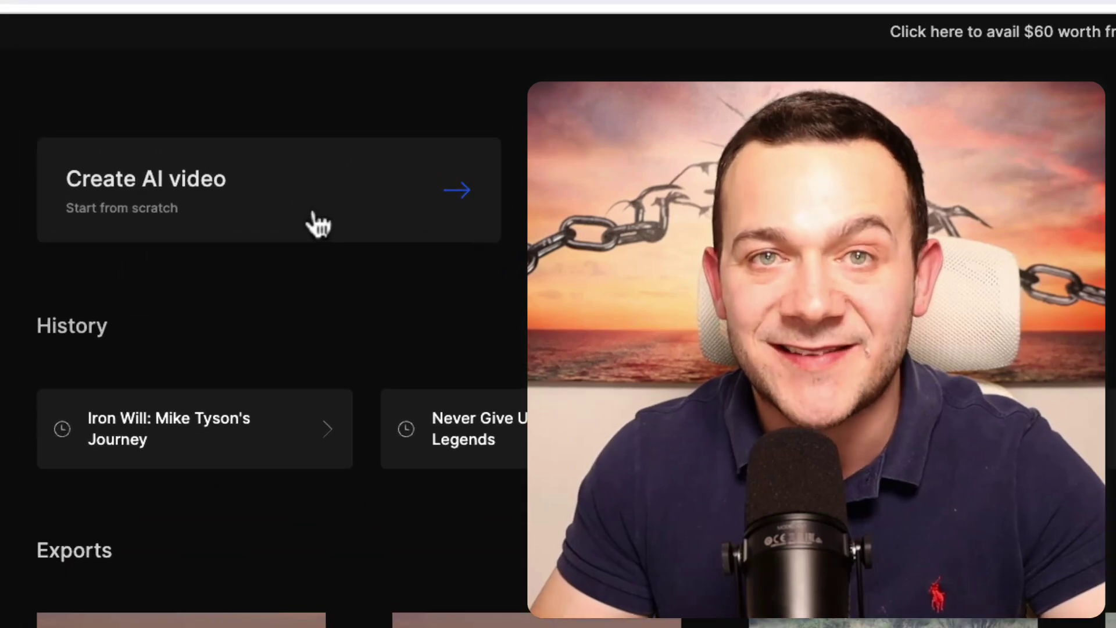
Step: Switch to invideo AI and start a new AI video from scratch with the Youtube shorts workflow
click(319, 224)
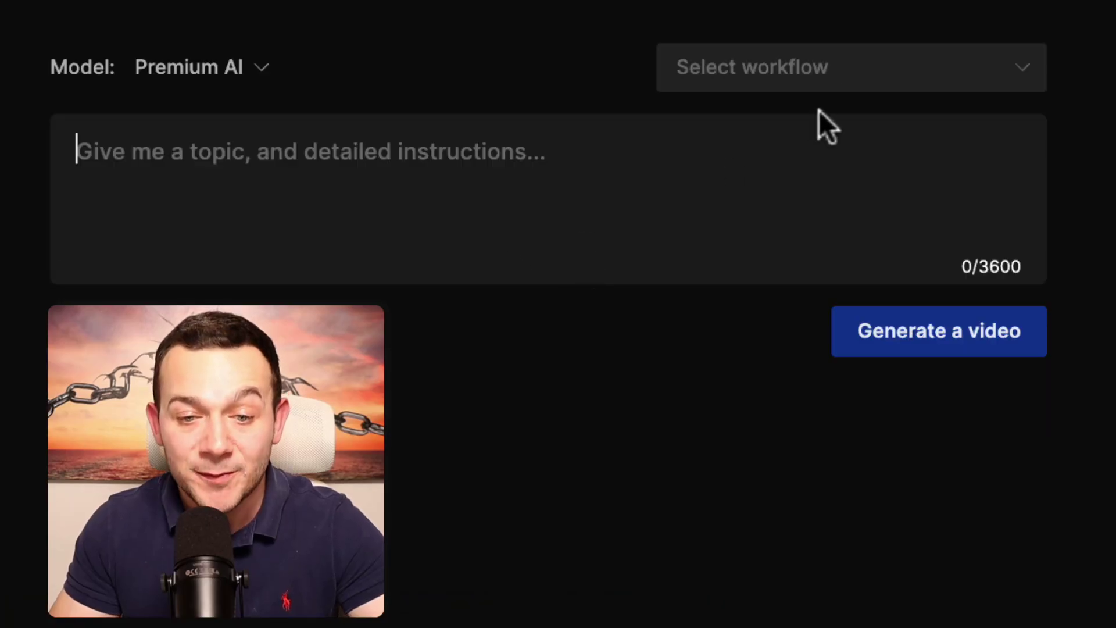
click(849, 75)
click(814, 122)
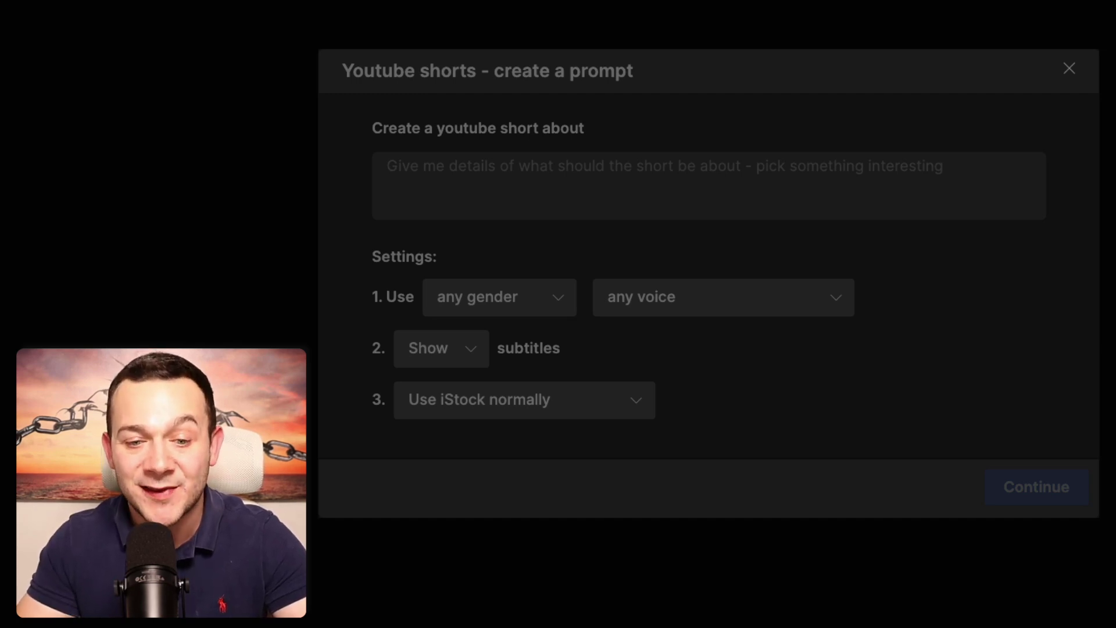
Step: Enter a prompt for a 60 second motivational video of famous quotes about hard work and resilience, with slightly intense, inspirational background music
click(528, 172)
text(Create a  60 second motivational video containing quotes from well-known and inspiring people about hard work and being resilient through tough times. Add background music that is slightly intense with an inspirational theme)
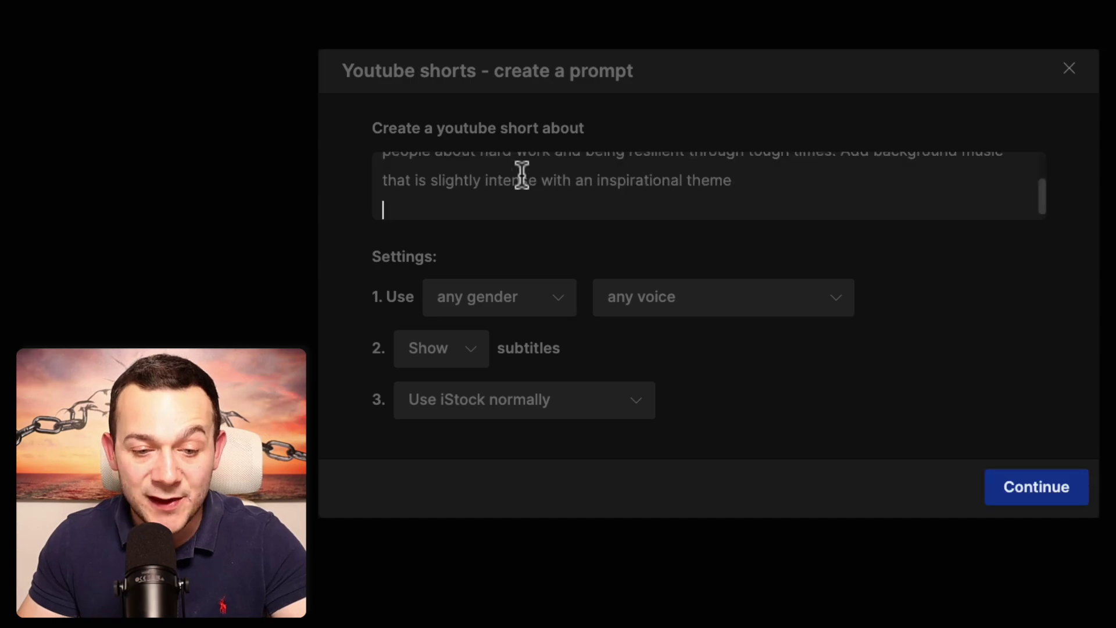
scroll(521, 174, up, 2)
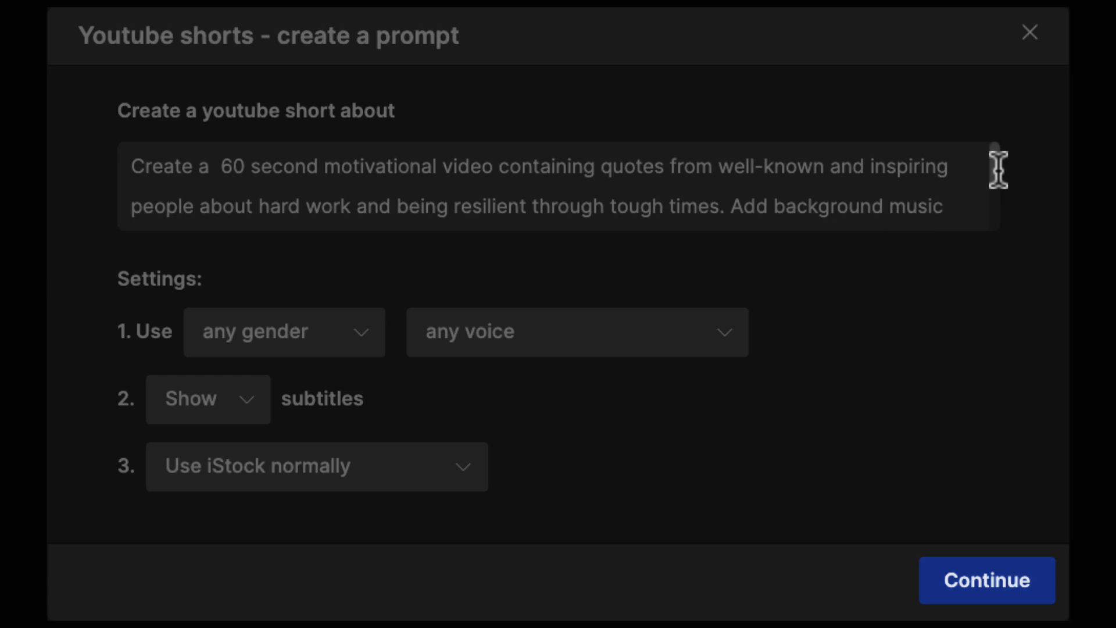
drag(999, 170, 1005, 195)
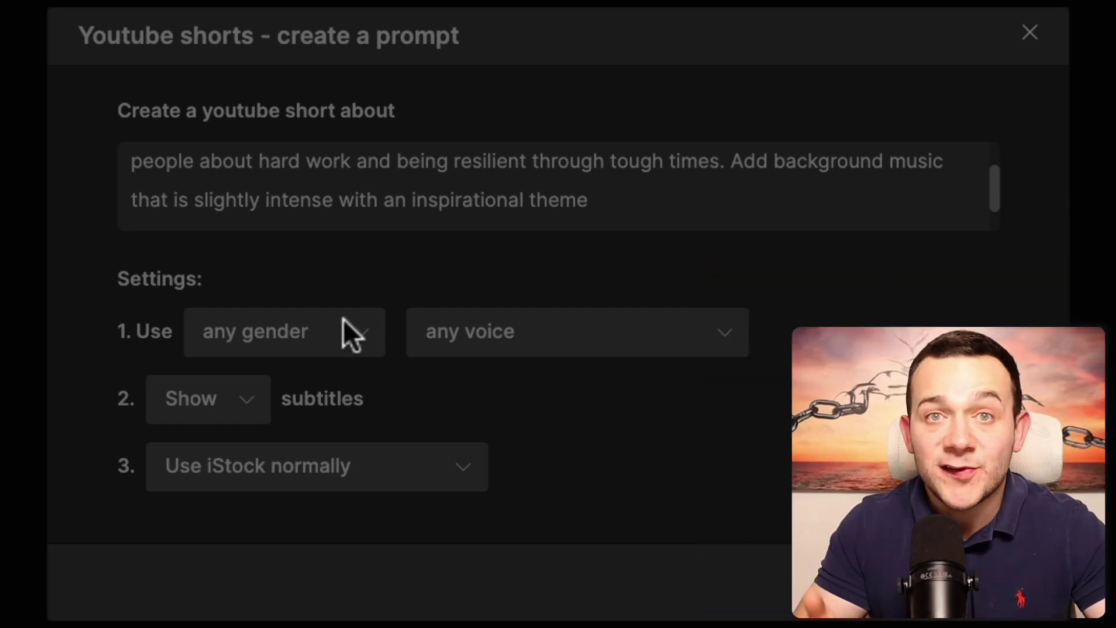
Step: Set the narration to a male with a clear American voice
click(344, 334)
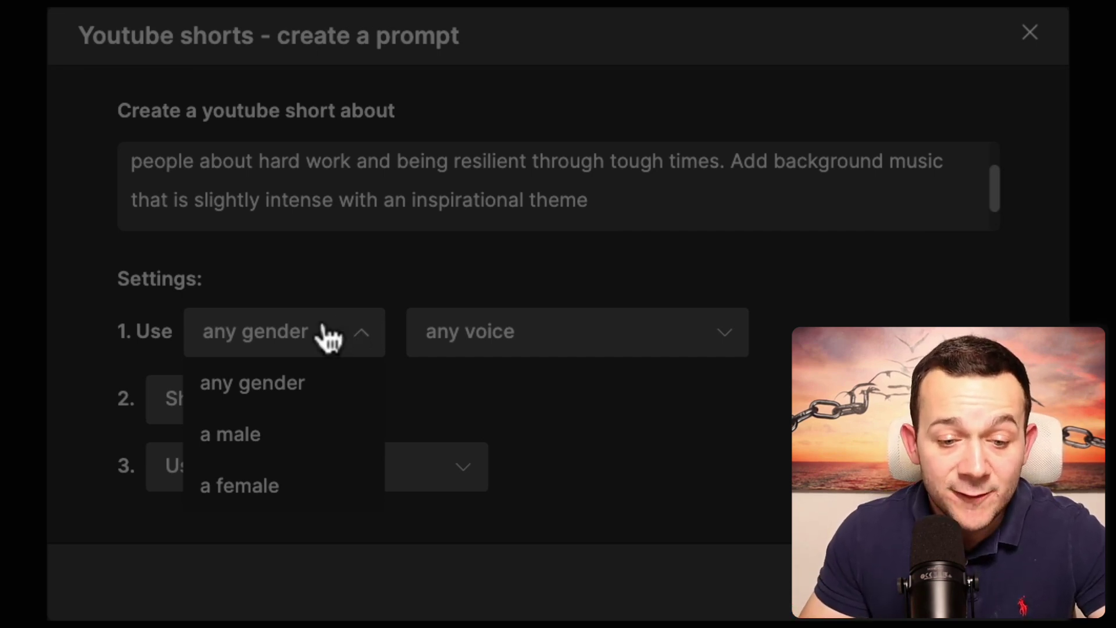
click(314, 438)
click(644, 342)
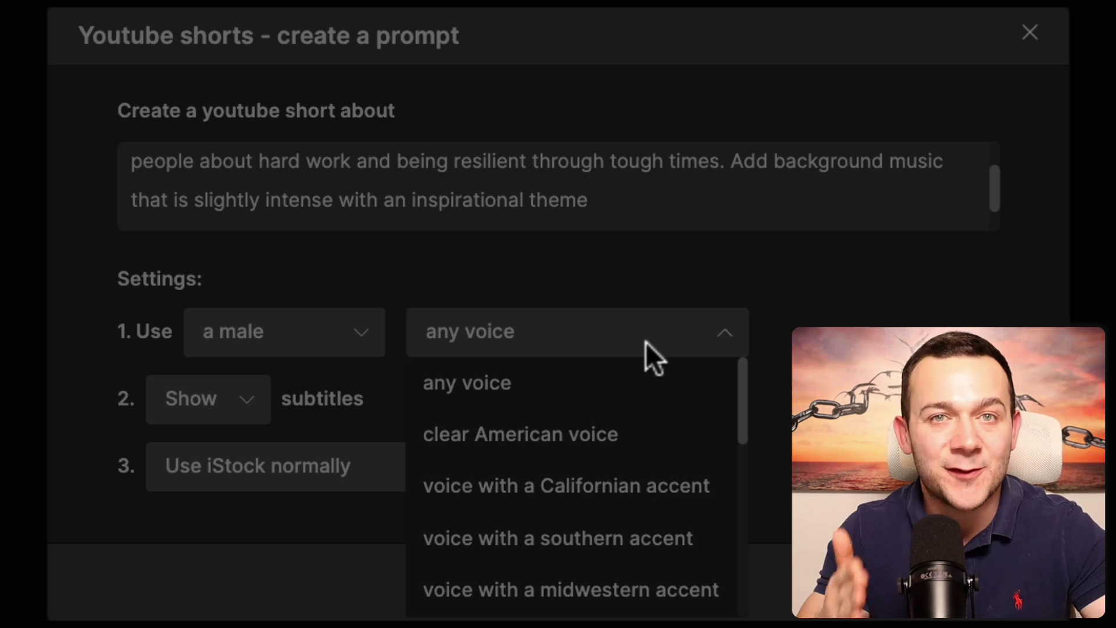
click(598, 430)
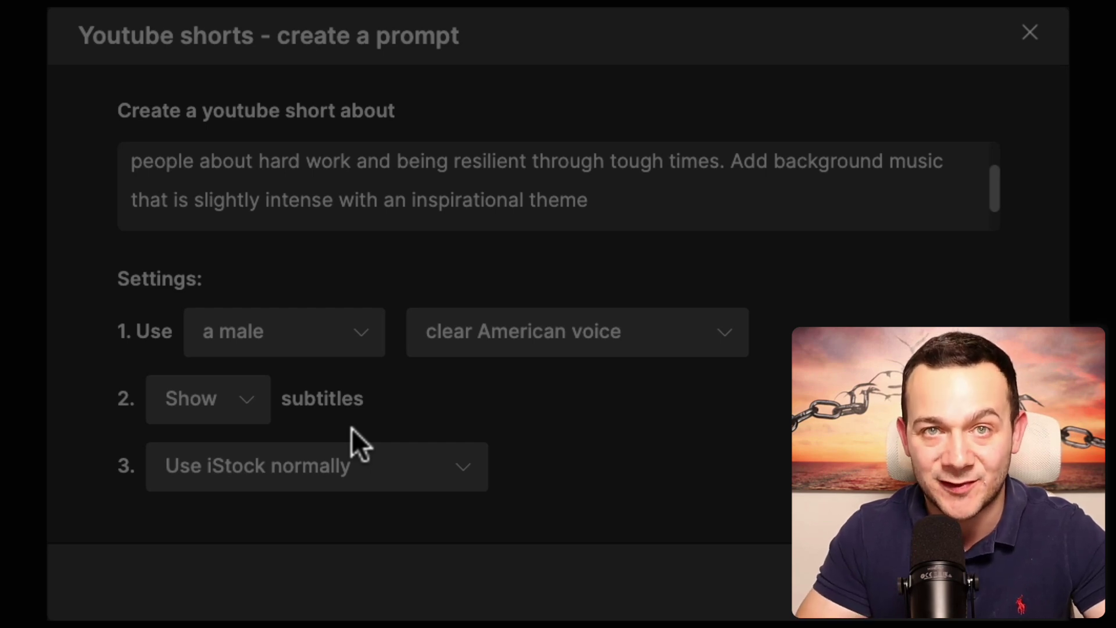
Step: Submit the prompt and generate the video for Motivation Seekers with an Inspiring look on Youtube Shorts
click(1004, 599)
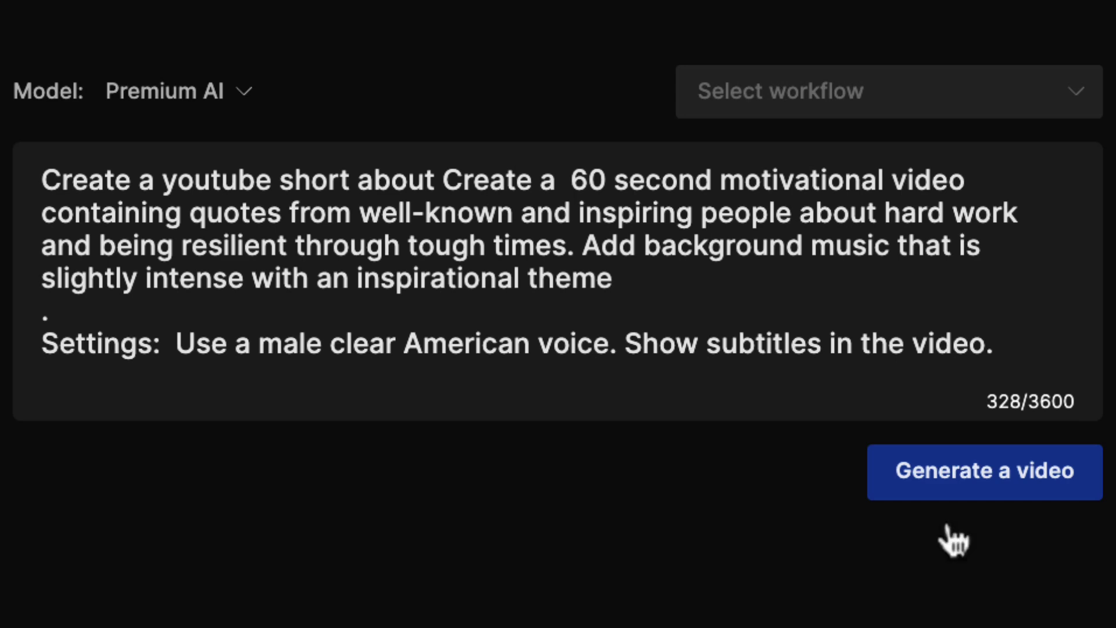
click(972, 491)
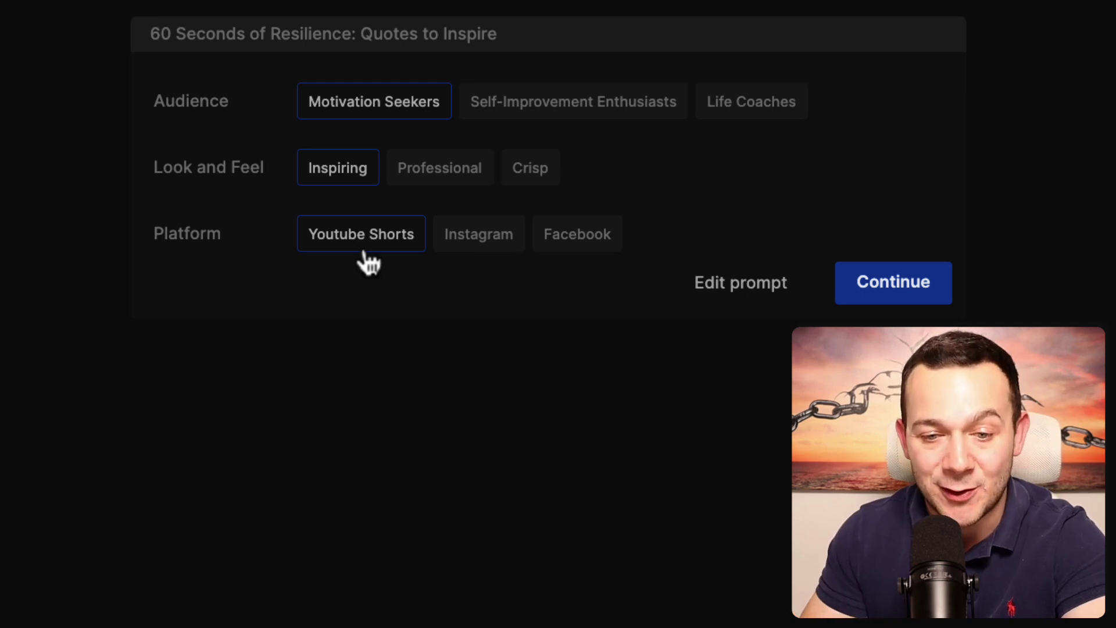
click(884, 283)
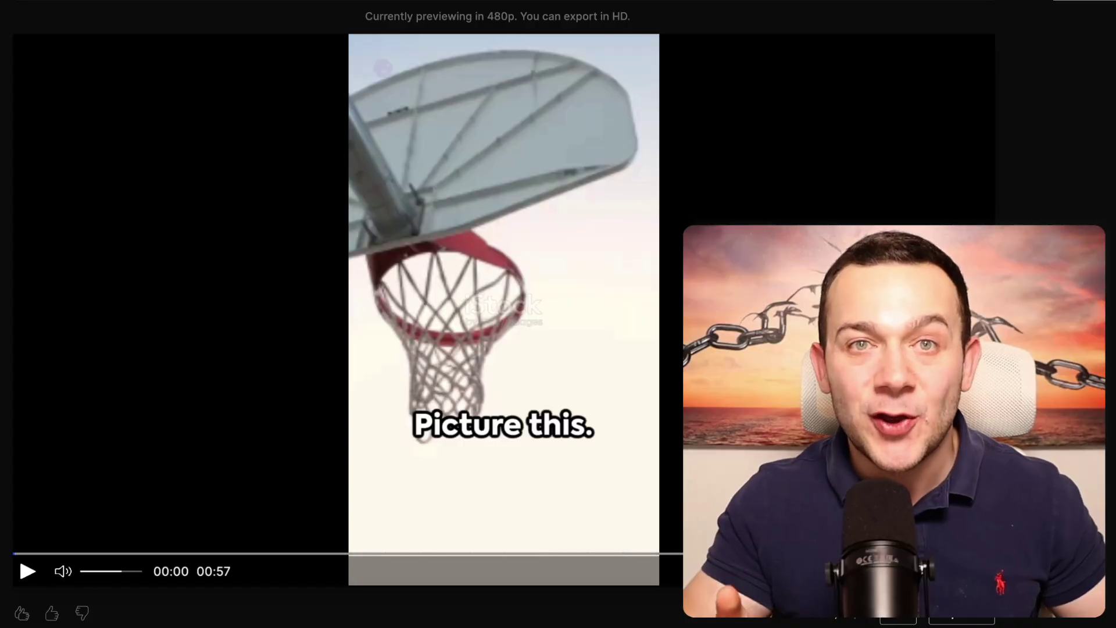
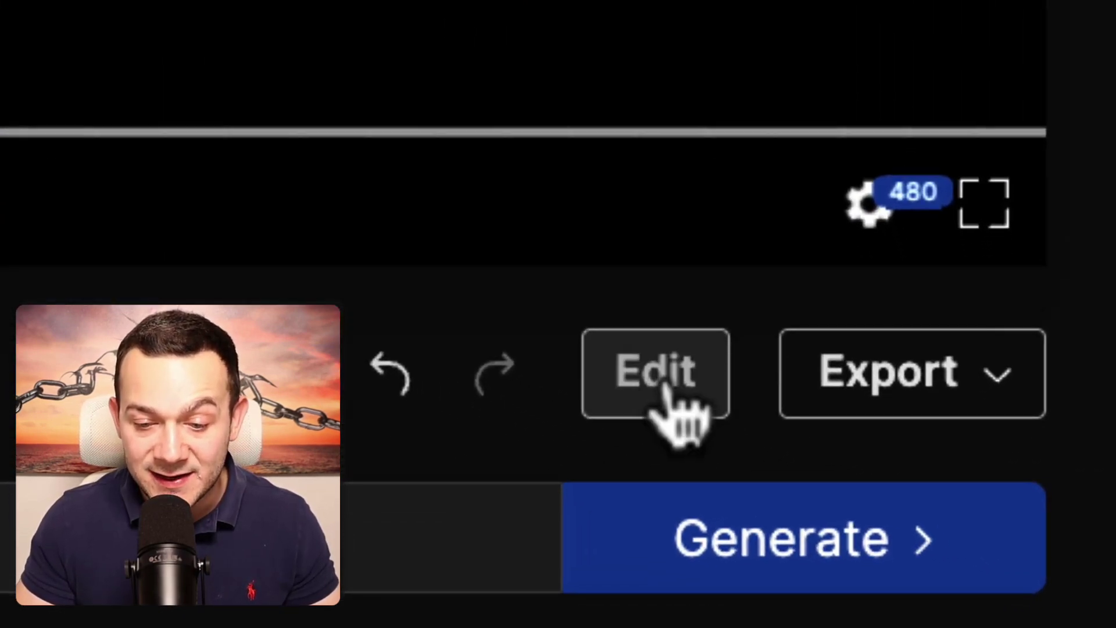
Step: Open the generated video for editing and search the stock media for "basketball" to find replacements for the first clip
click(663, 388)
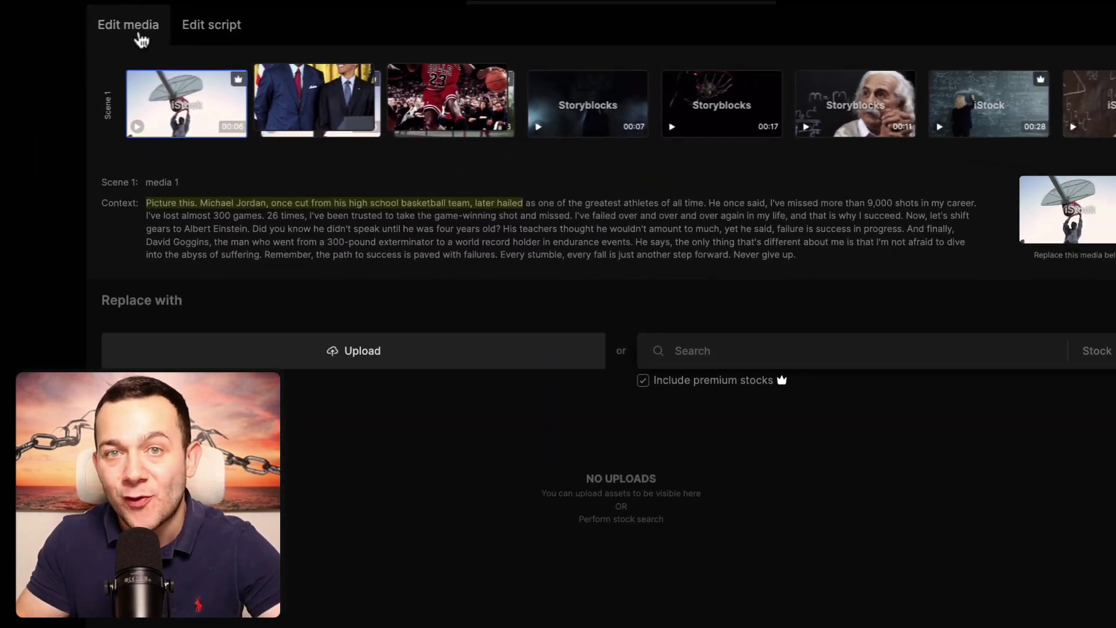
click(905, 335)
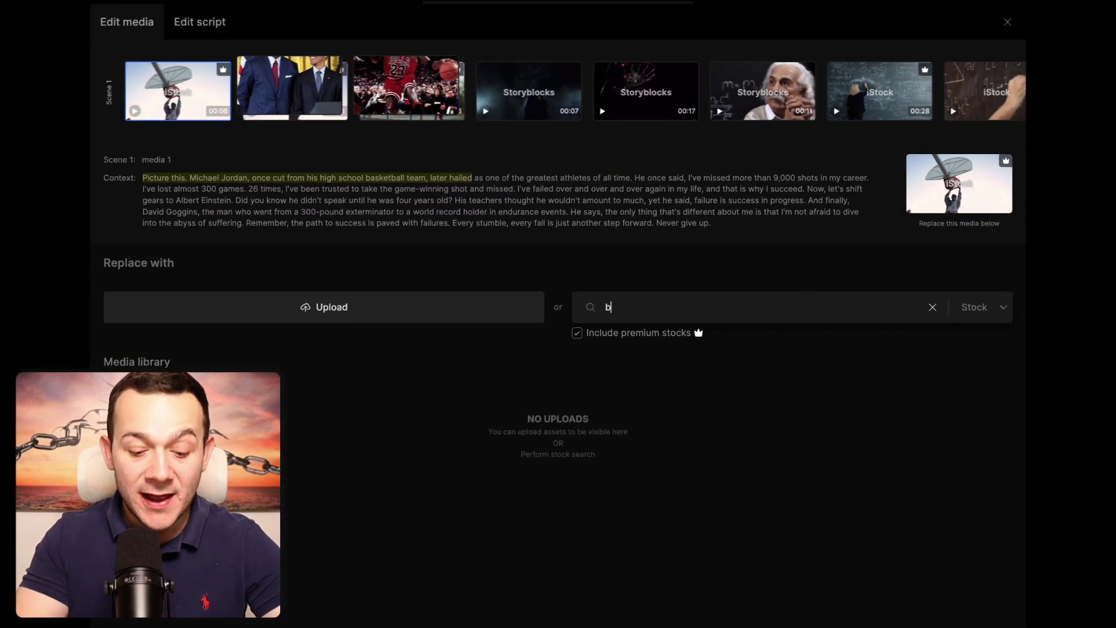
text(baks)
key(BackSpace)
key(BackSpace)
text(sketball)
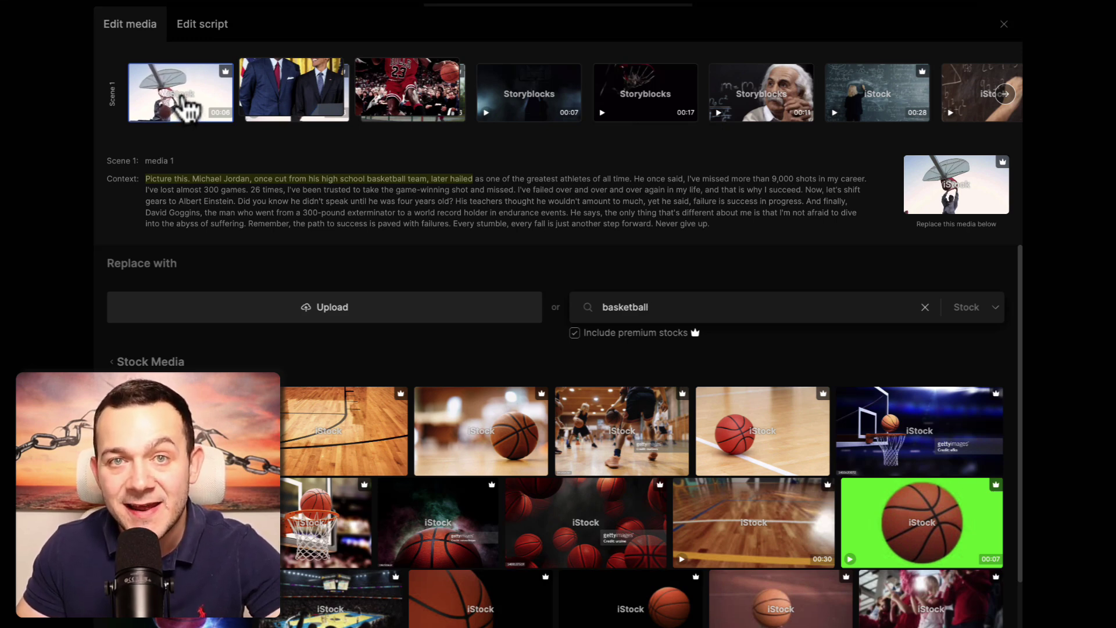
mouse_move(588, 468)
mouse_move(747, 560)
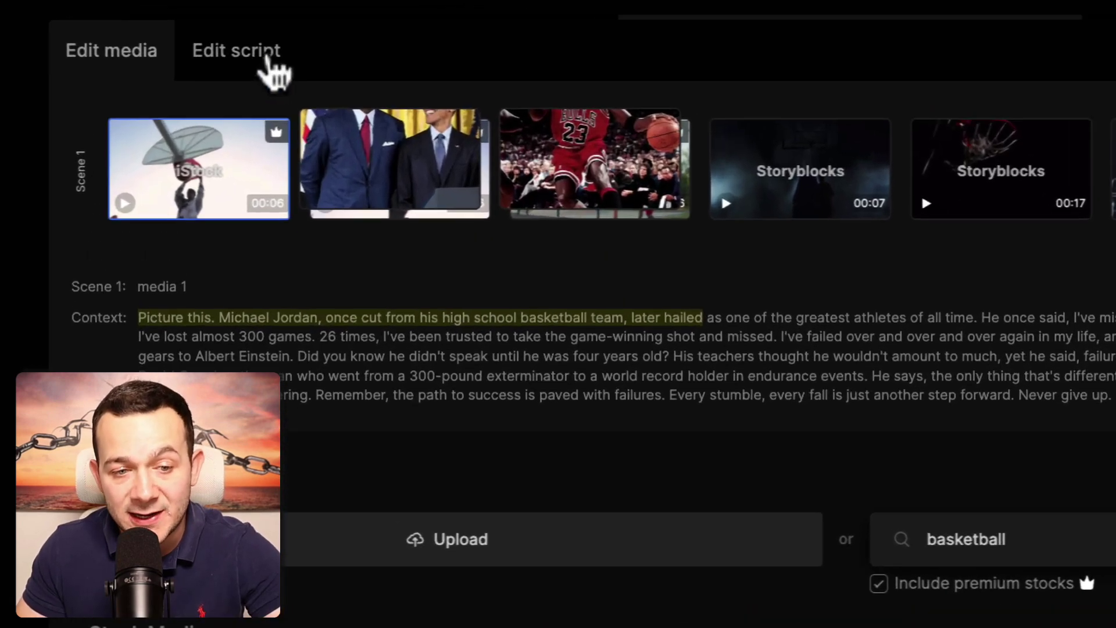
Step: Open the video's script for editing at the Albert Einstein paragraph
click(203, 24)
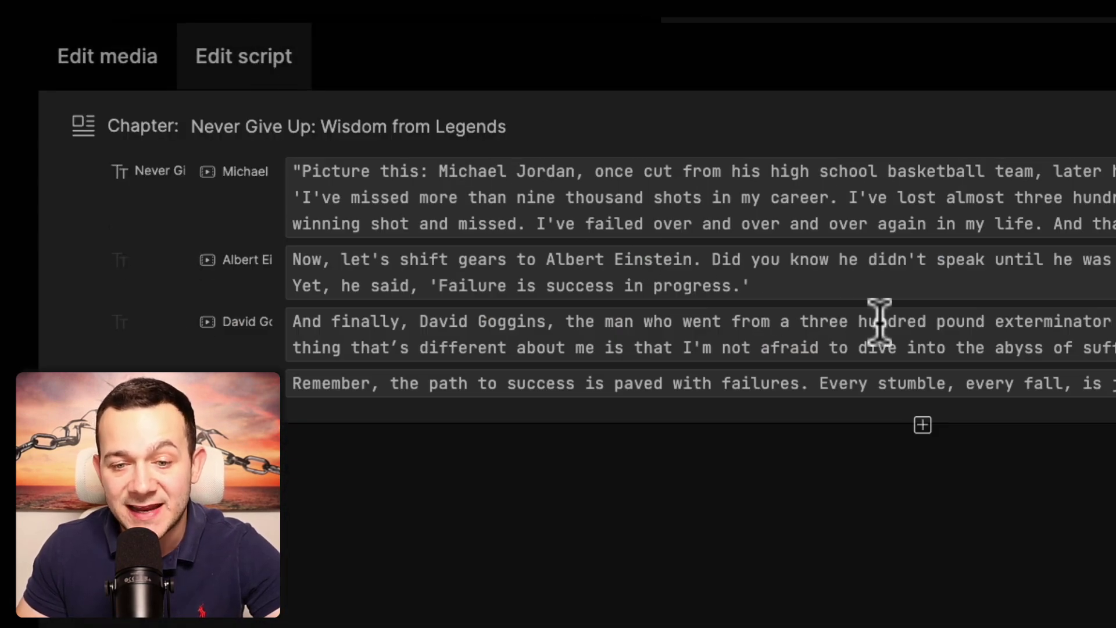
click(767, 286)
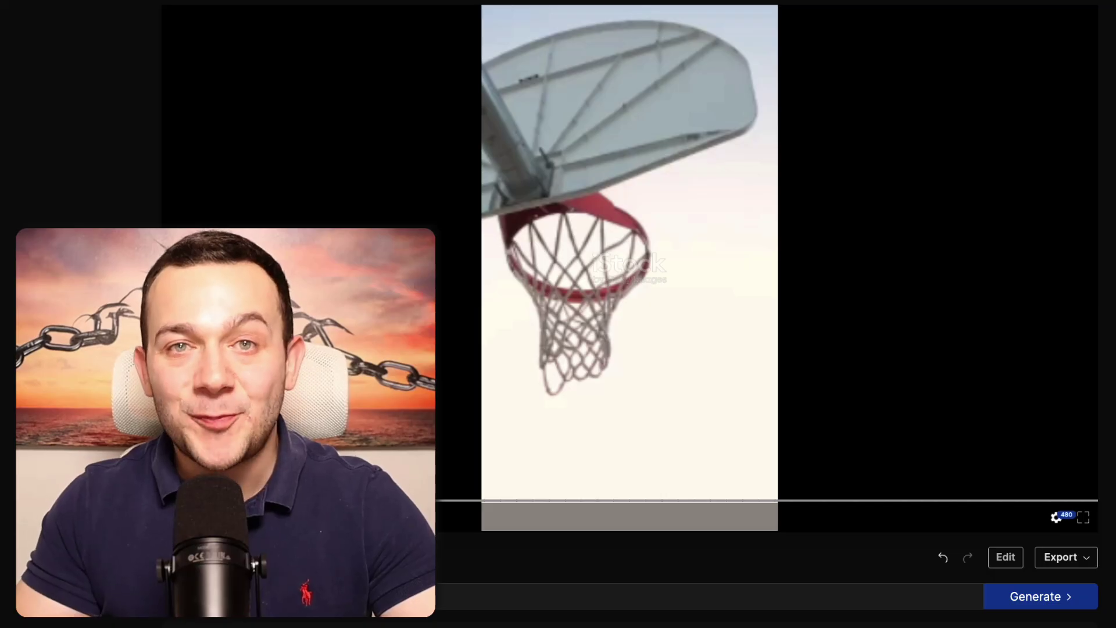
Step: Export the video at 1080p with no watermarks and no invideo AI branding
click(1073, 559)
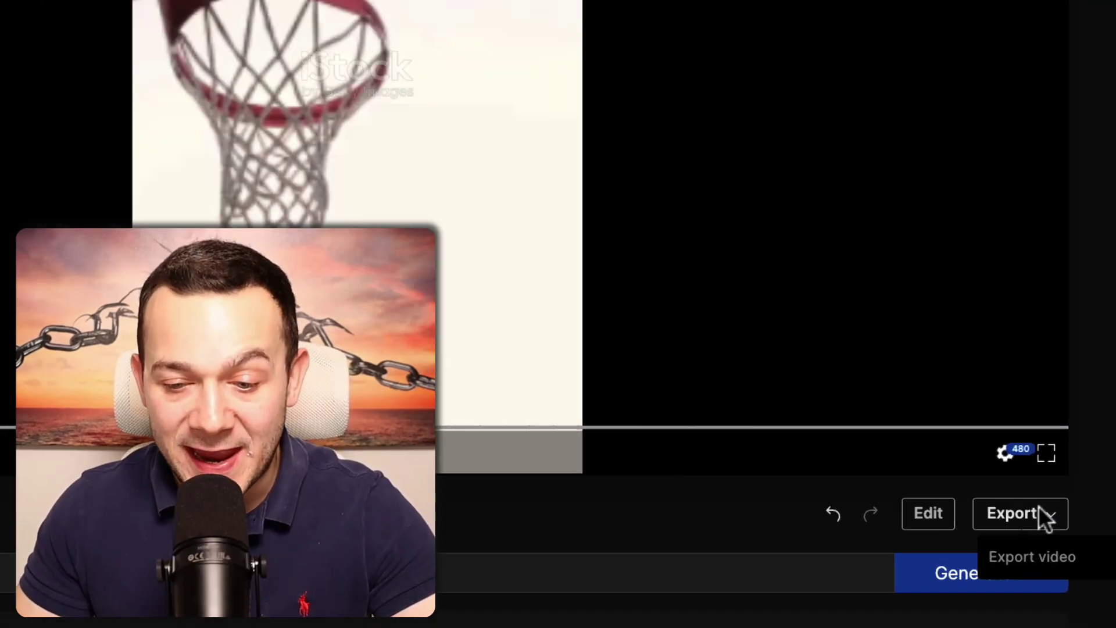
click(1079, 590)
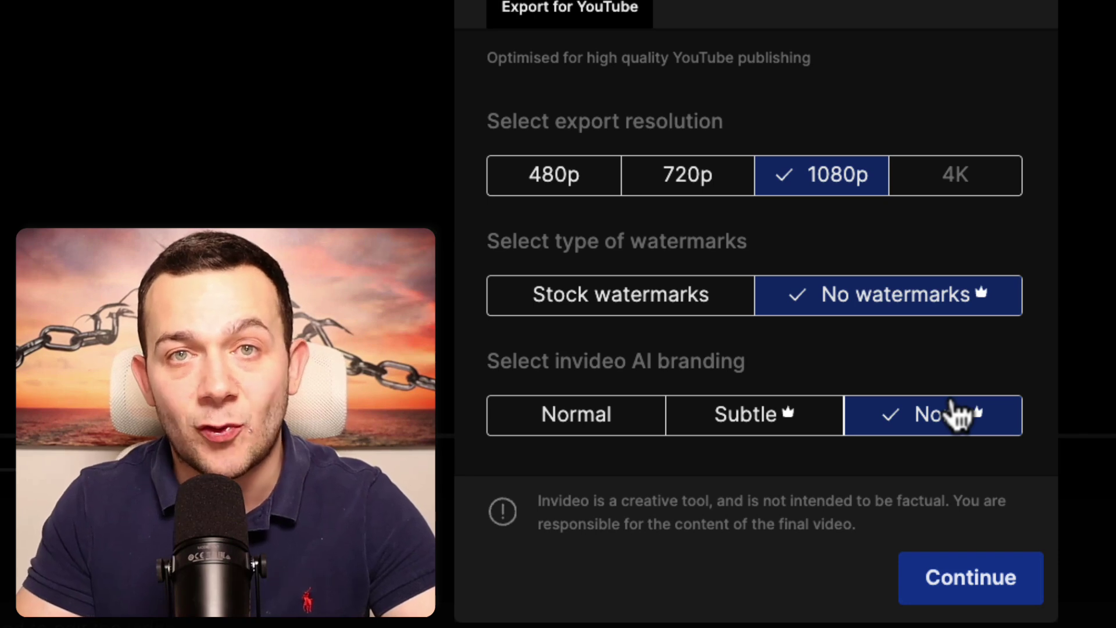
click(951, 584)
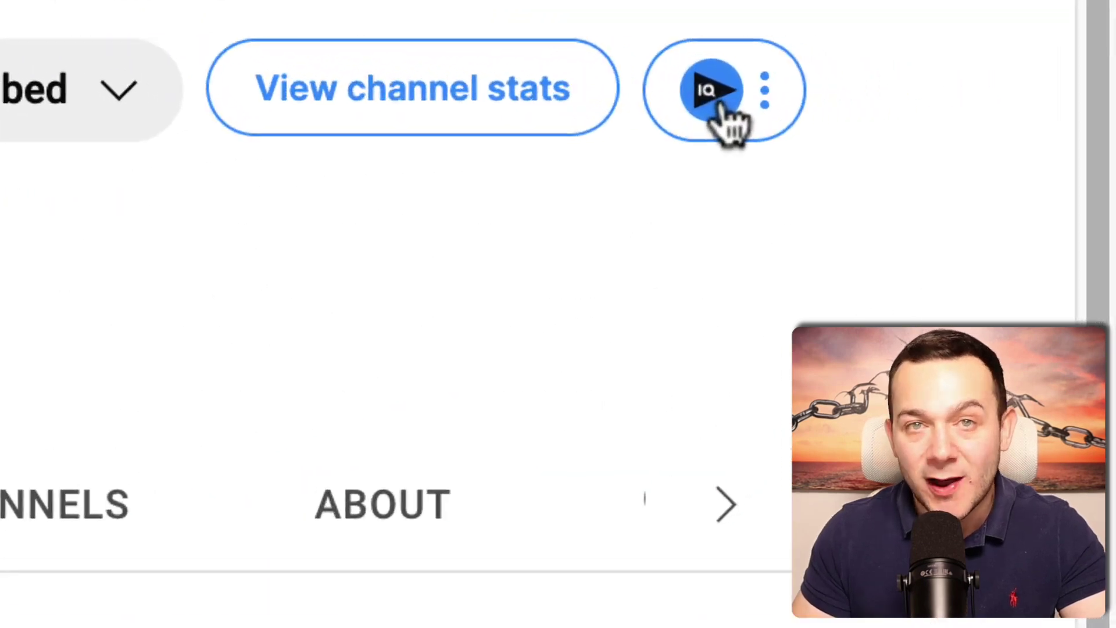
Step: Switch to the YouTube channel, list its trending videos with vidIQ, and examine the tags of a motivational video
click(1013, 92)
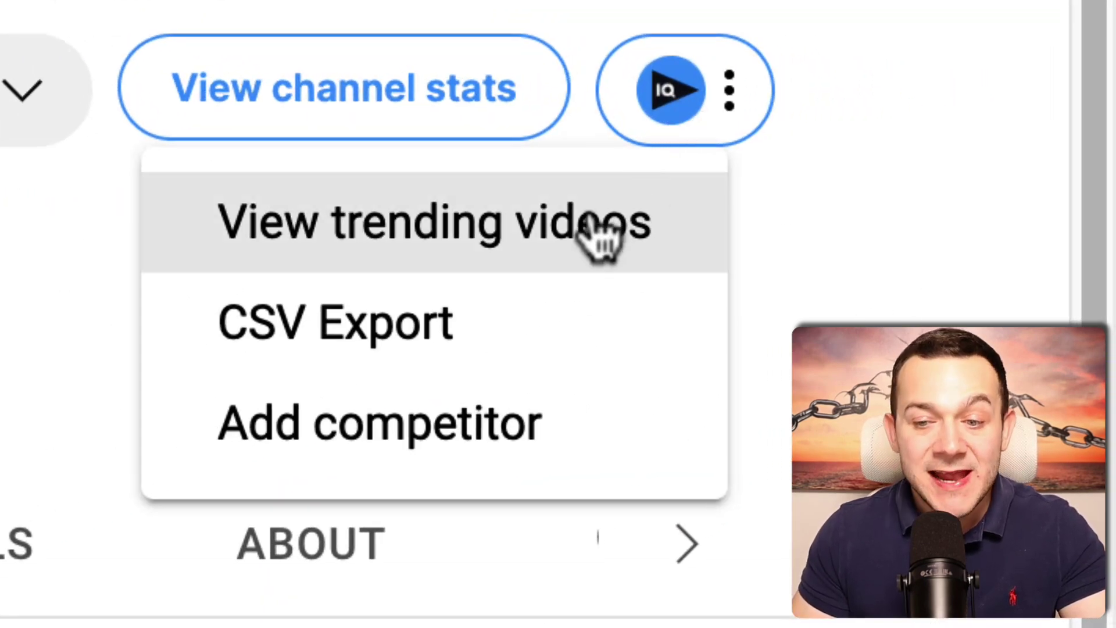
click(599, 236)
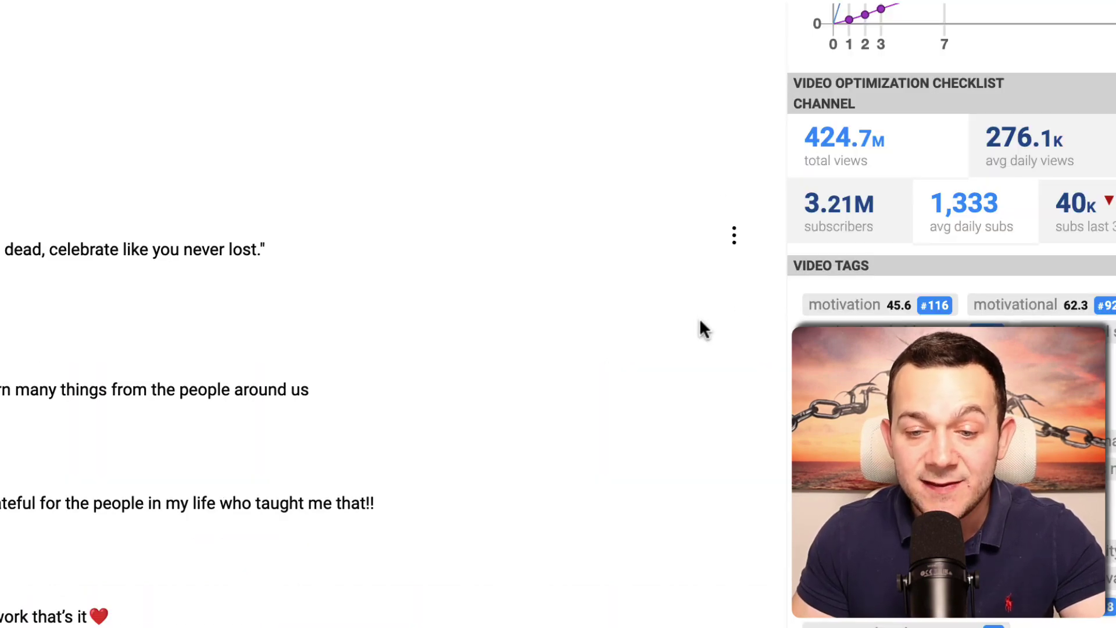
mouse_move(898, 302)
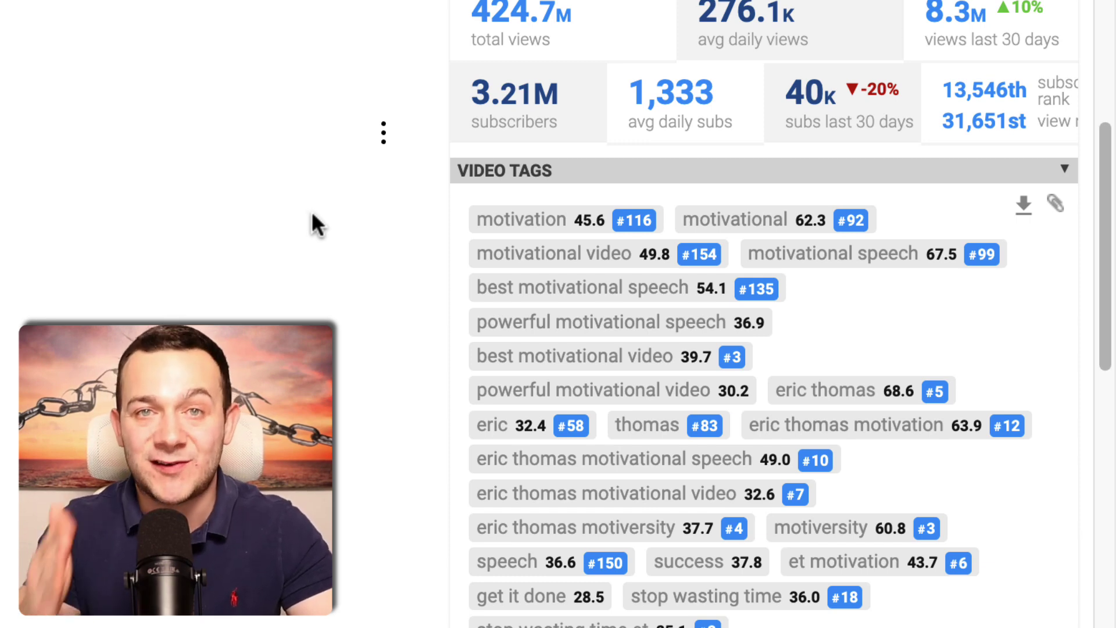
Step: Copy the motivational video's tags and paste them into the Tags field of the Short being uploaded to YouTube
mouse_move(1027, 239)
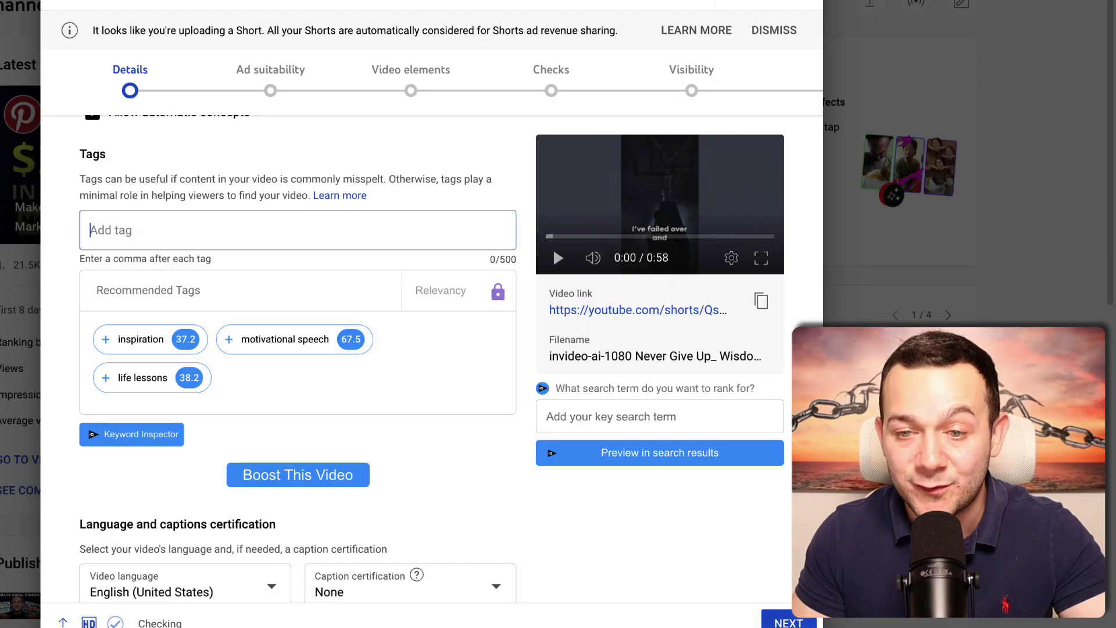
right_click(192, 232)
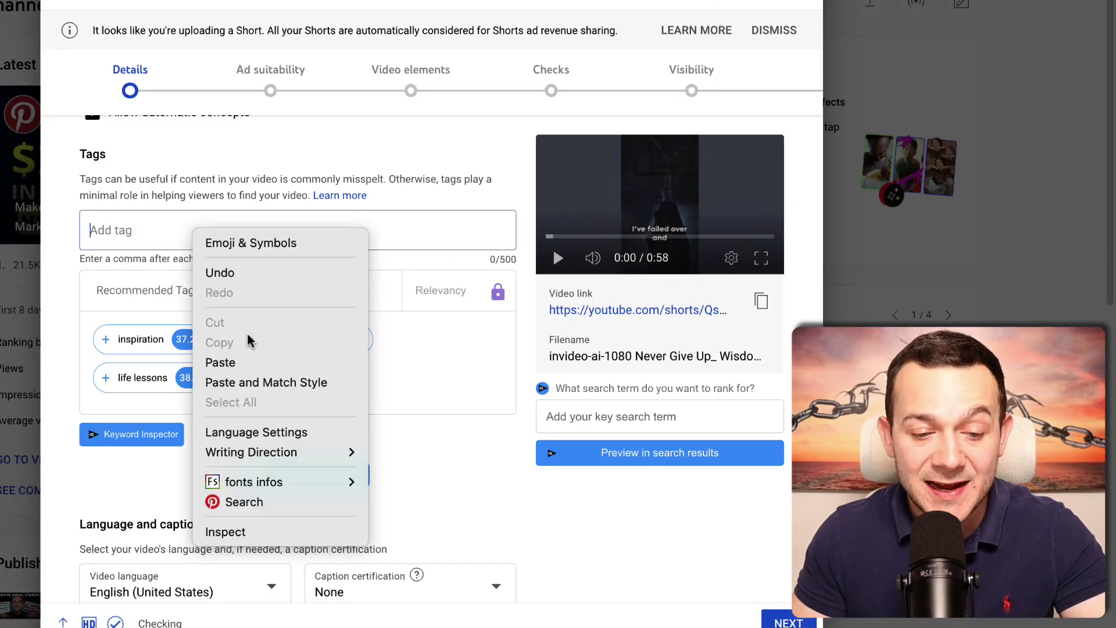
click(253, 364)
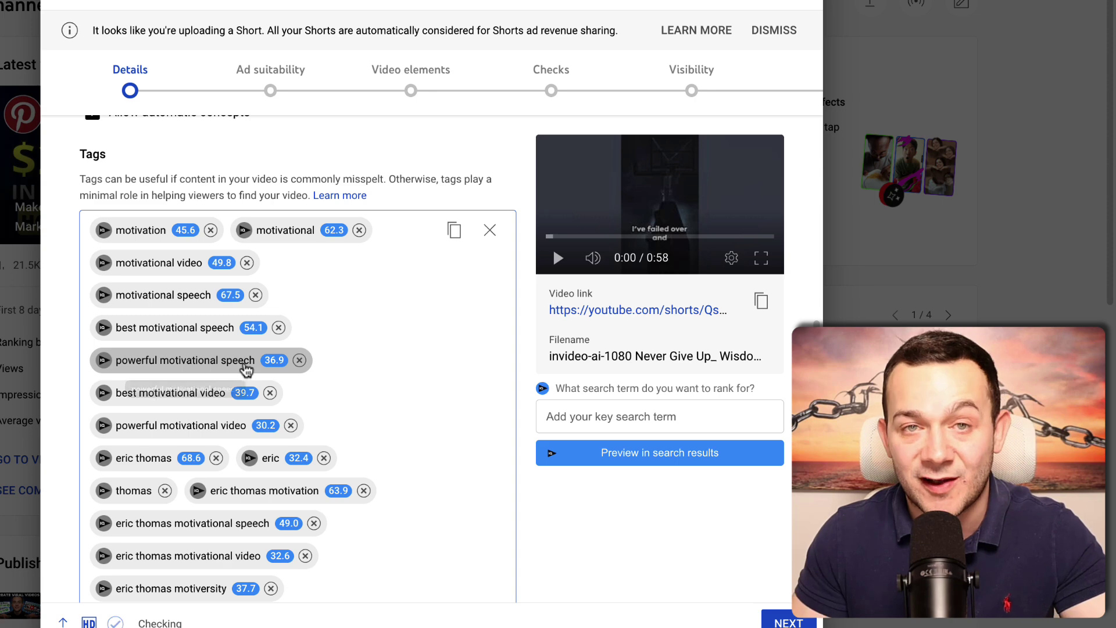